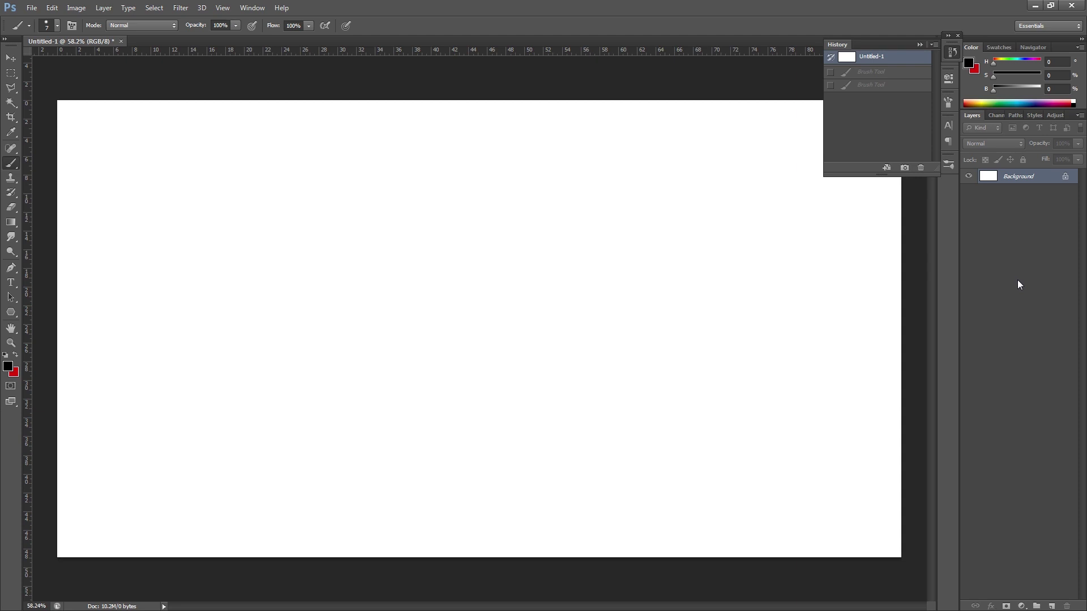
Paint a black horizon line across the canvas on Layer 1, then add an empty Layer 2.
left_click(1051, 607)
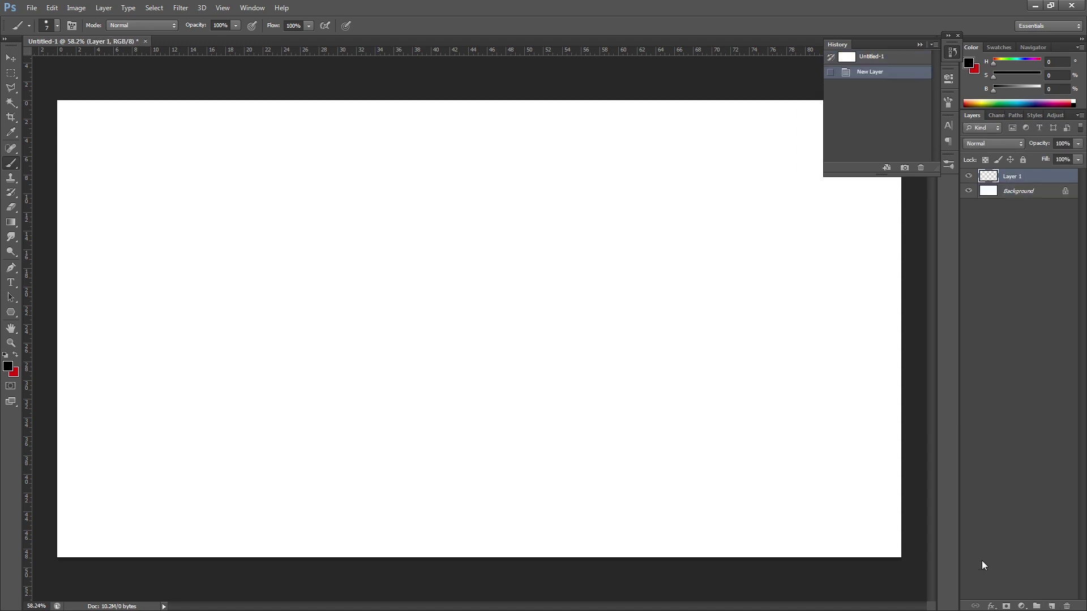
mouse_move(53, 321)
left_mouse_down()
mouse_move(232, 309)
mouse_move(613, 321)
mouse_move(918, 315)
left_mouse_up()
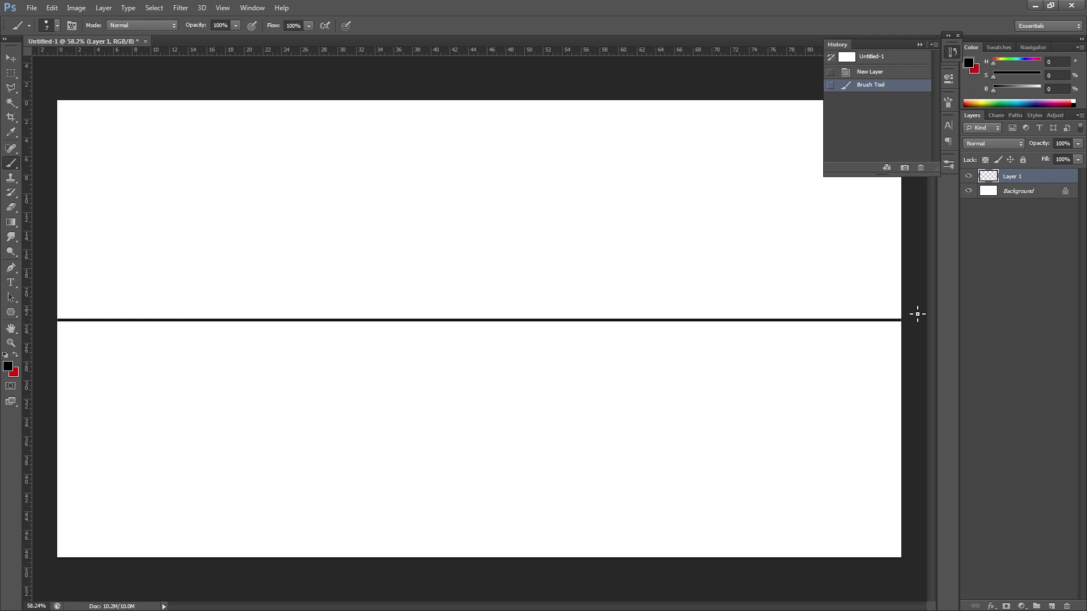
left_click(1051, 605)
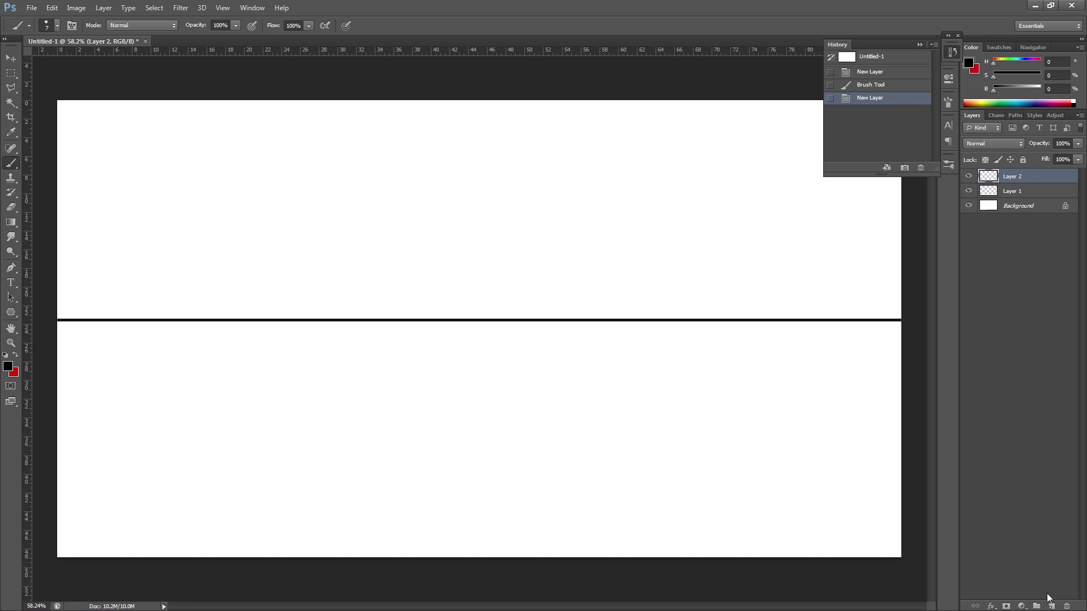
Choose the Polygon Tool from the shape tools and keep its mode set to Pixels.
left_click(17, 315)
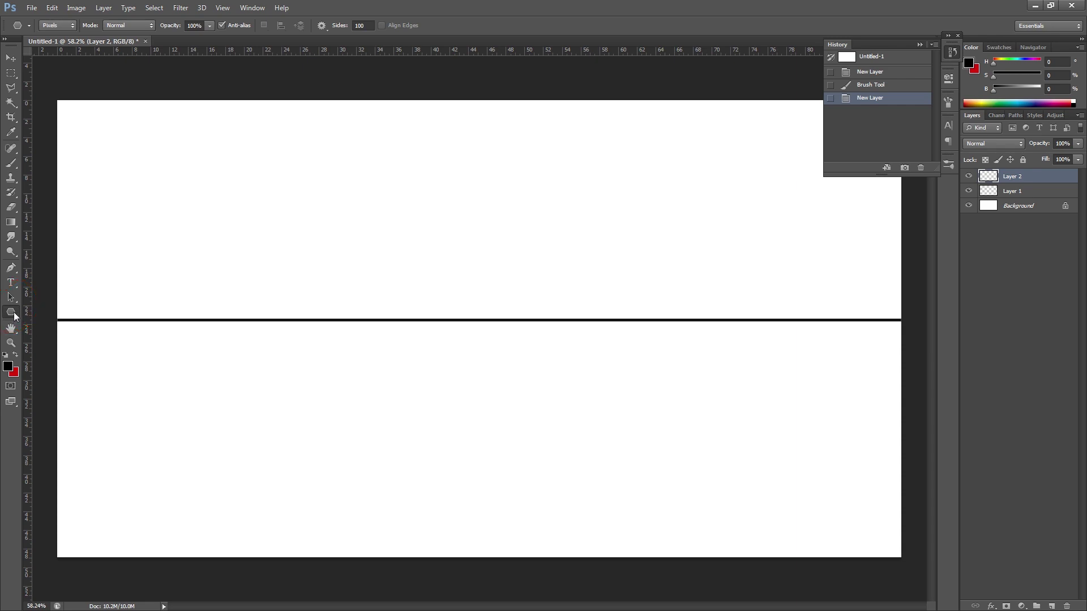
right_click(12, 313)
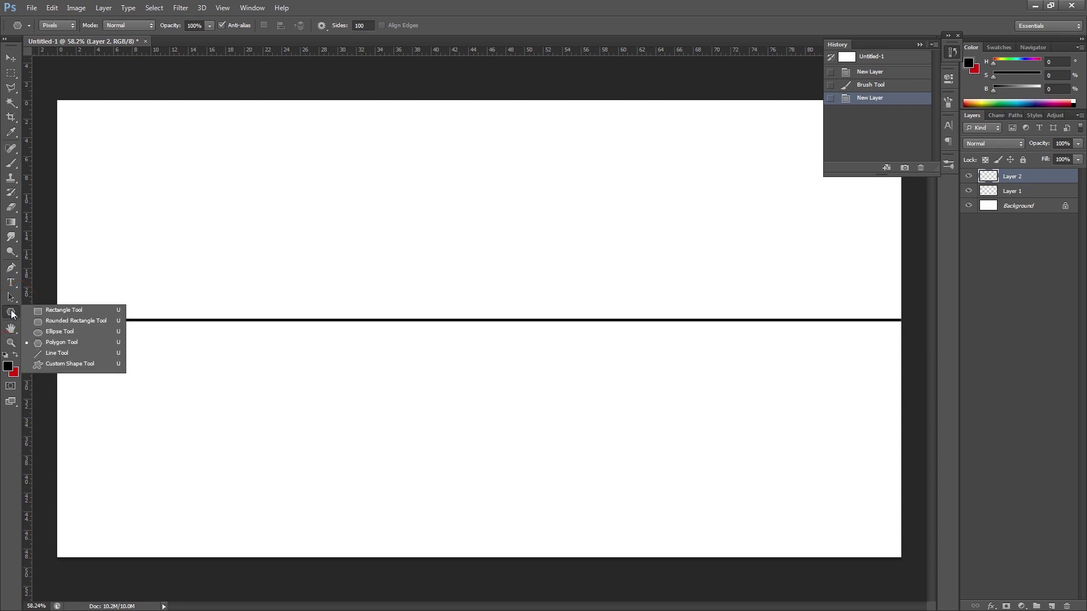
left_click(67, 342)
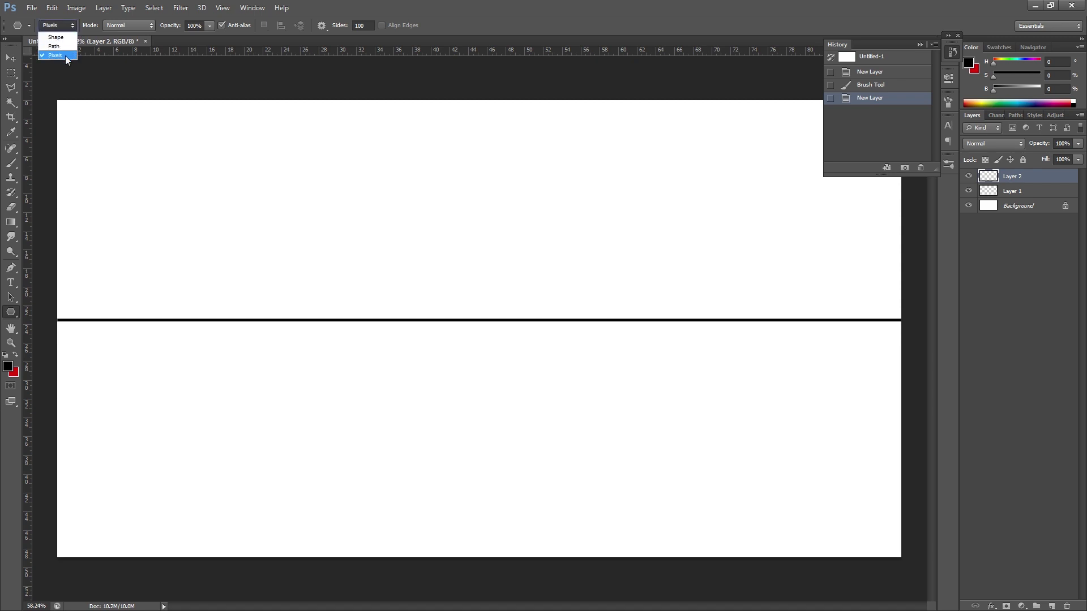
left_click(64, 56)
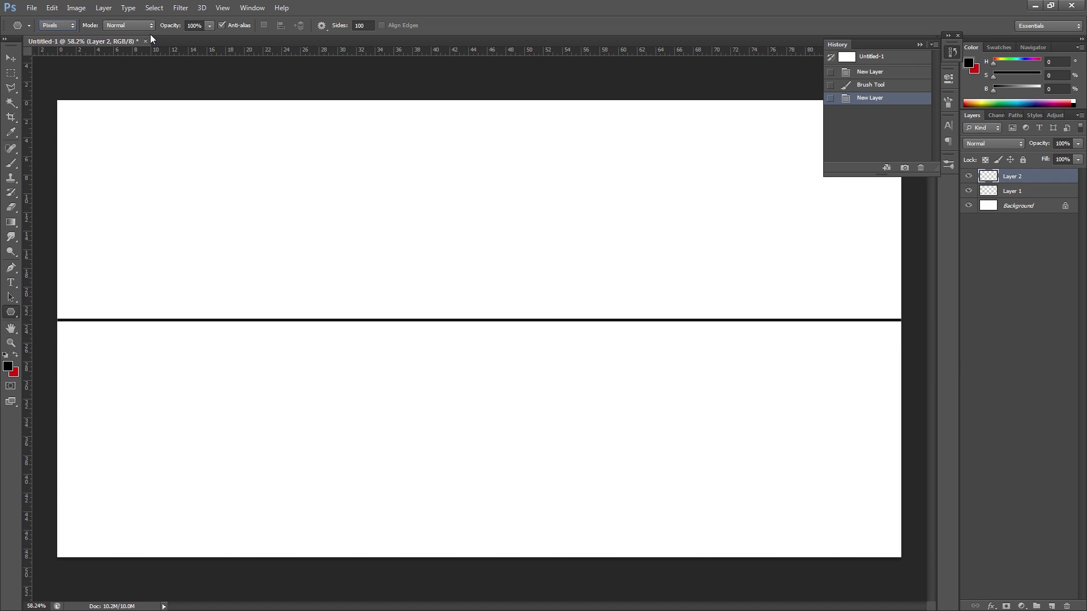
In the polygon options, enable Star with 50% Indent Sides By and start entering the sides value.
left_click(322, 26)
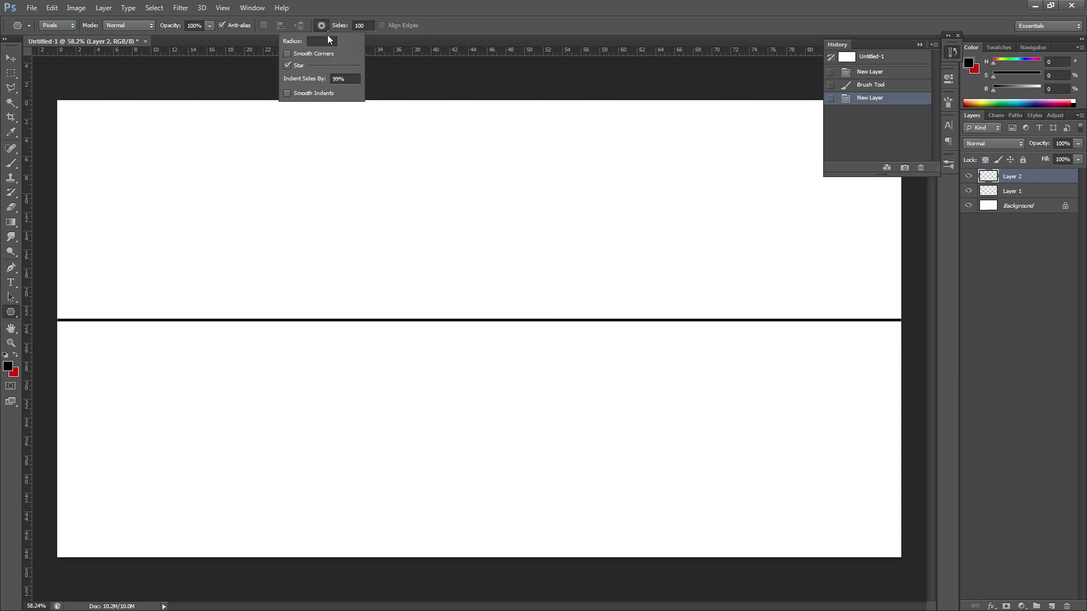
left_click(291, 66)
left_click(288, 64)
double_click(338, 78)
type("00")
key("BackSpace")
key("BackSpace")
type("50")
key("Return")
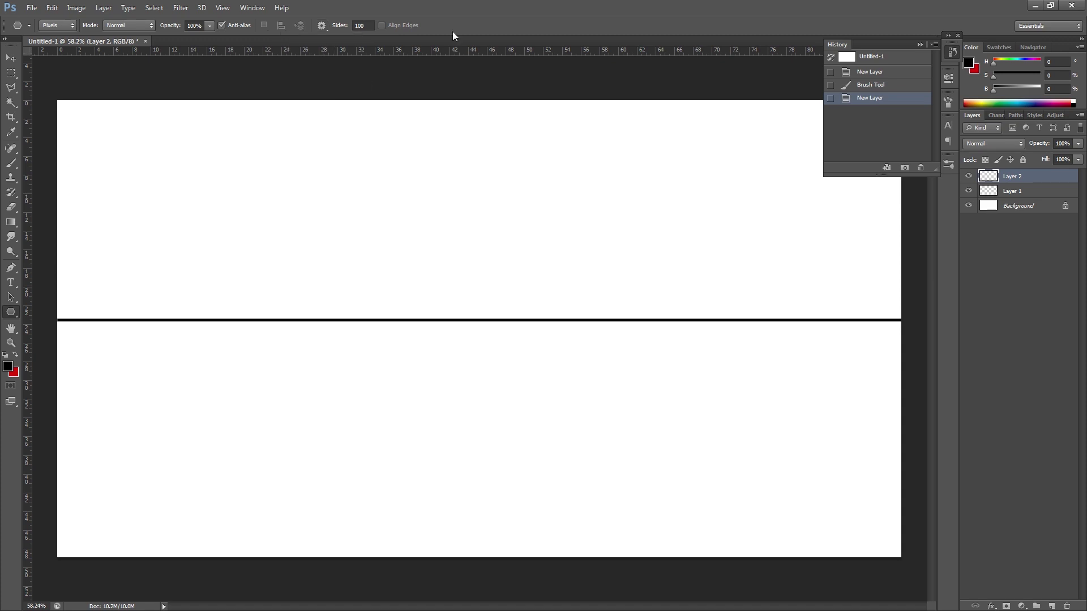
left_click(368, 25)
type("100")
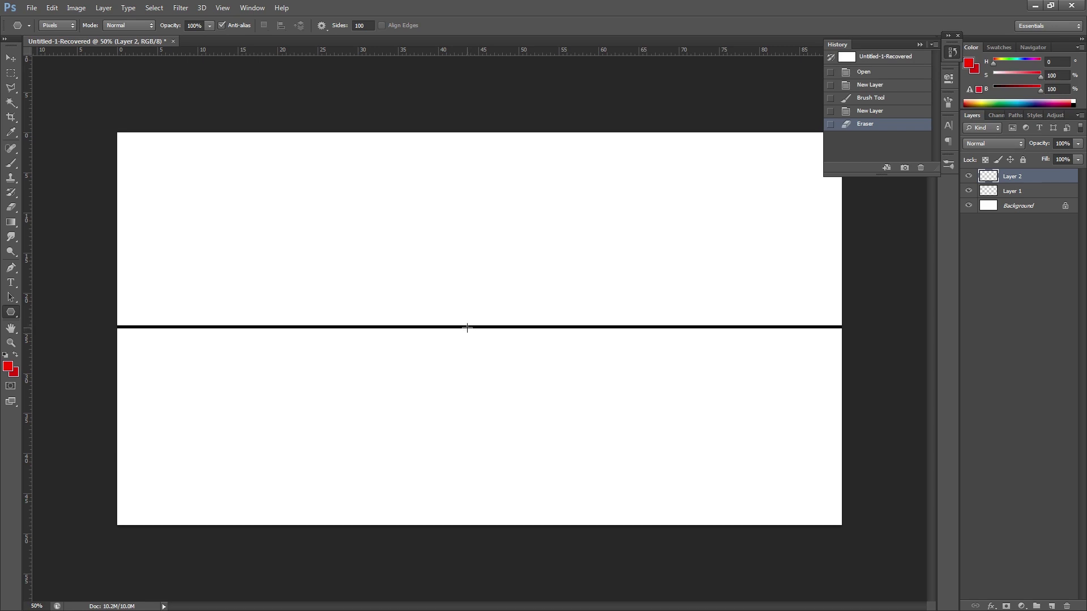
Drag a red star polygon out from the horizon's centre to form the radiating line grid.
left_click_drag(465, 327, 856, 451)
key("Escape")
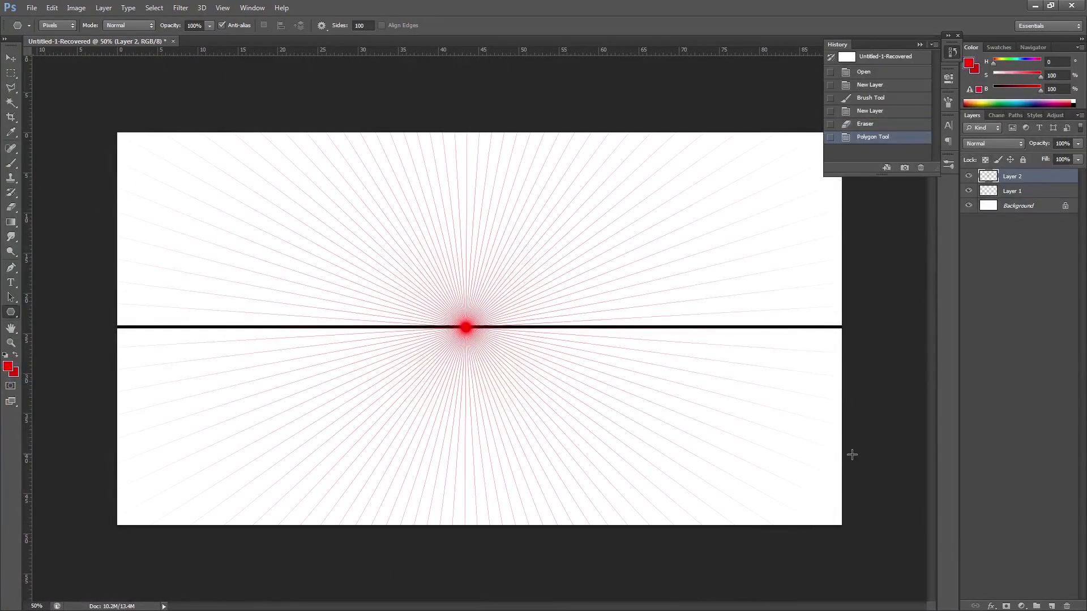
Toggle the radiating-lines layer, add a new layer for box sketches and pick the Brush.
left_click(968, 176)
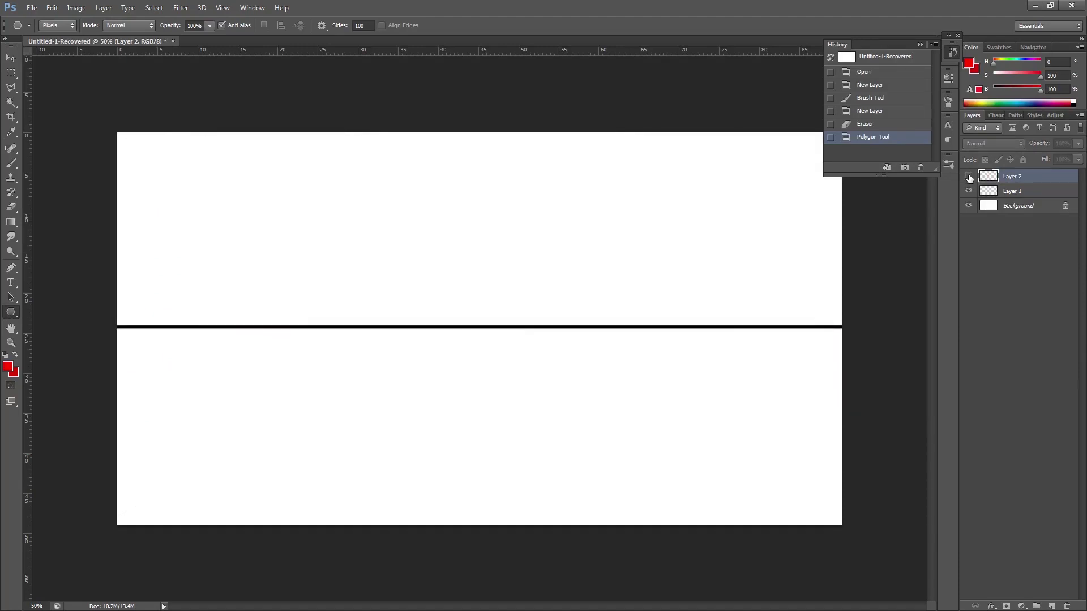
left_click(968, 176)
left_click(969, 176)
left_click(969, 176)
key("ctrl+shift+alt+n")
key("b")
Draw a right box with straight red edges converging on the vanishing point.
left_click_drag(648, 270, 647, 359)
left_click(647, 271)
left_click(560, 271, "shift")
left_click(559, 361, "shift")
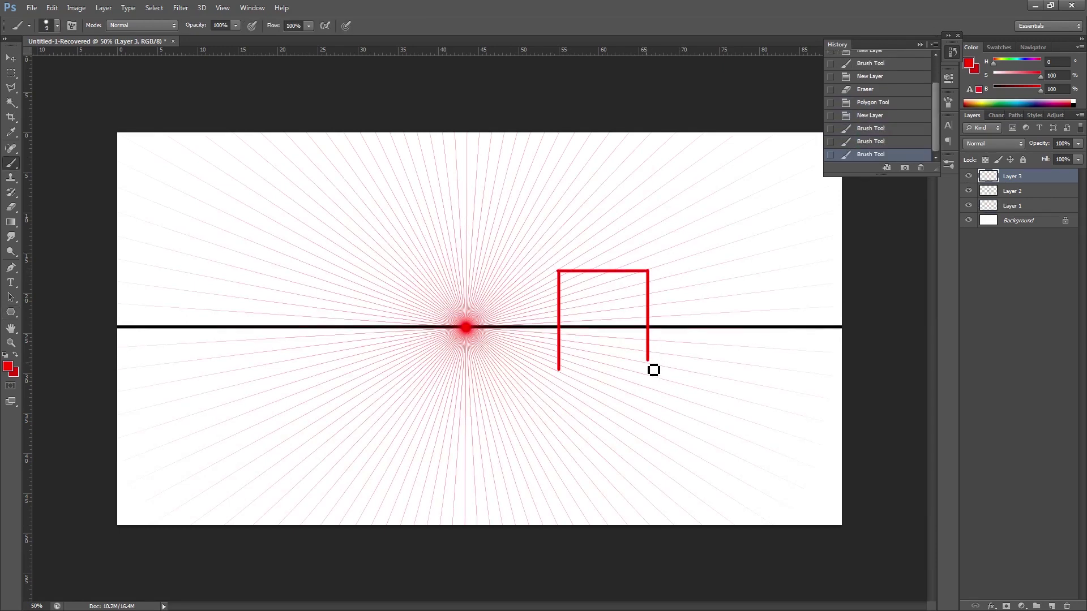
left_click(647, 361, "shift")
left_click(560, 270)
left_click(465, 327, "shift")
left_click(559, 361, "shift")
left_click_drag(528, 289, 528, 346)
Sketch a lower box whose sides run to the vanishing point.
left_click(529, 463)
left_click(402, 464, "shift")
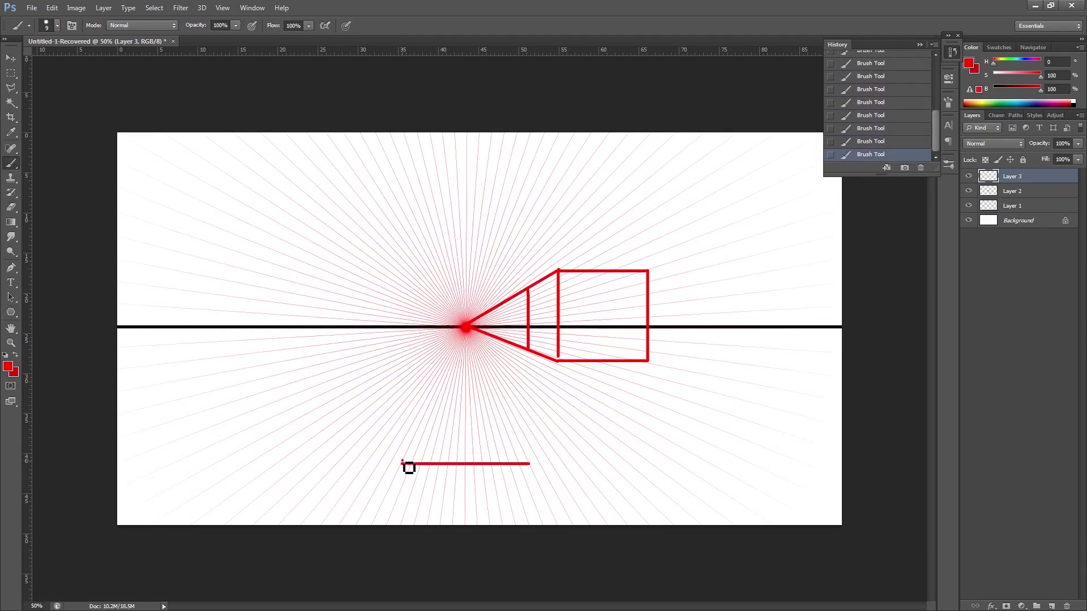
left_click(402, 417, "shift")
left_click(528, 417, "shift")
left_click(529, 463, "shift")
left_click_drag(464, 328, 402, 417)
left_click_drag(464, 328, 528, 417)
Draw a tall left box and erase the stray lines near the vanishing point.
mouse_move(395, 201)
left_mouse_down()
mouse_move(395, 383)
mouse_move(298, 202)
left_mouse_up()
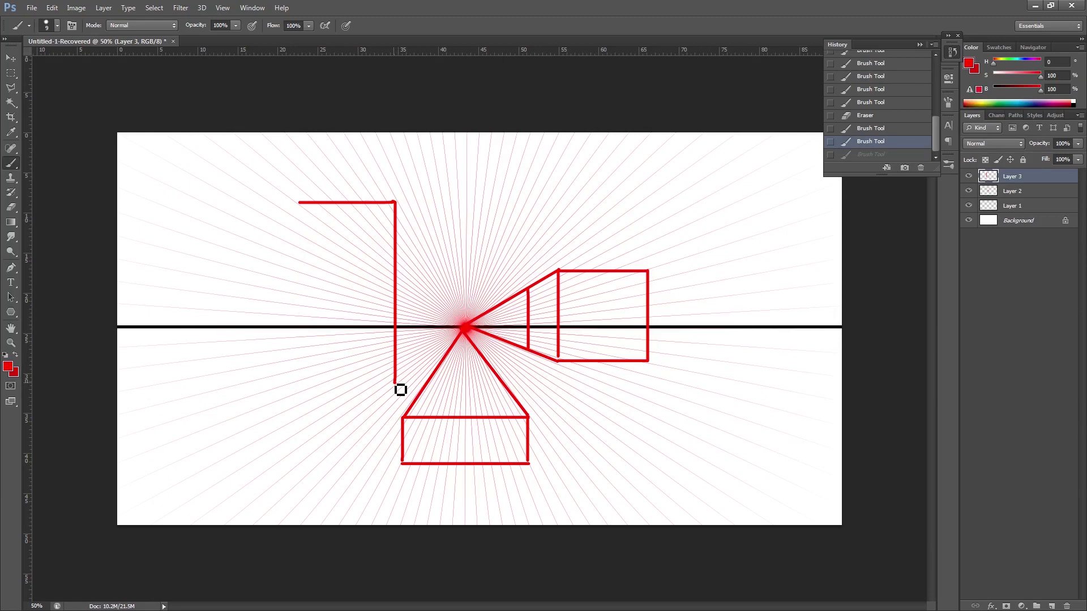
left_click(298, 382, "shift")
left_click(395, 382, "shift")
left_click_drag(394, 202, 464, 327)
left_click_drag(413, 238, 413, 365)
left_click_drag(418, 397, 513, 398)
key("e")
mouse_move(464, 293)
left_mouse_down()
mouse_move(469, 348)
mouse_move(504, 385)
left_mouse_up()
Draw a bigger right box with receding sides and erase the old inner box lines.
key("b")
mouse_move(607, 382)
left_mouse_down()
mouse_move(622, 282)
mouse_move(781, 239)
left_mouse_up()
left_click(781, 383, "shift")
left_click(781, 239, "shift")
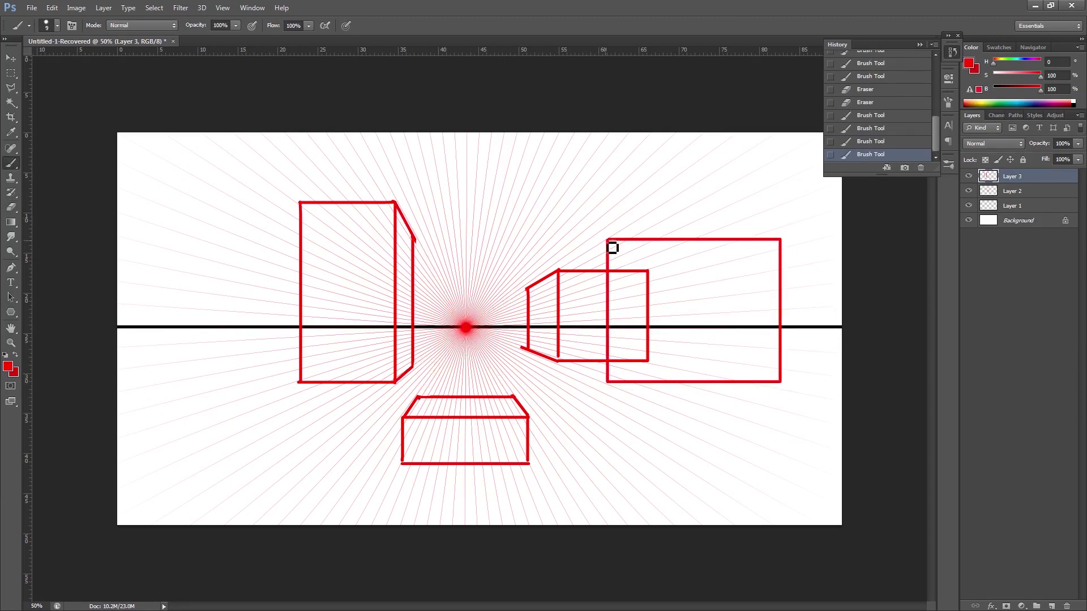
left_click_drag(607, 239, 573, 261)
left_click(572, 371, "shift")
left_click(607, 382, "shift")
key("e")
mouse_move(648, 362)
left_mouse_down()
mouse_move(584, 340)
mouse_move(603, 271)
left_mouse_up()
Sketch a box near the bottom of the canvas and erase its extra edges.
key("b")
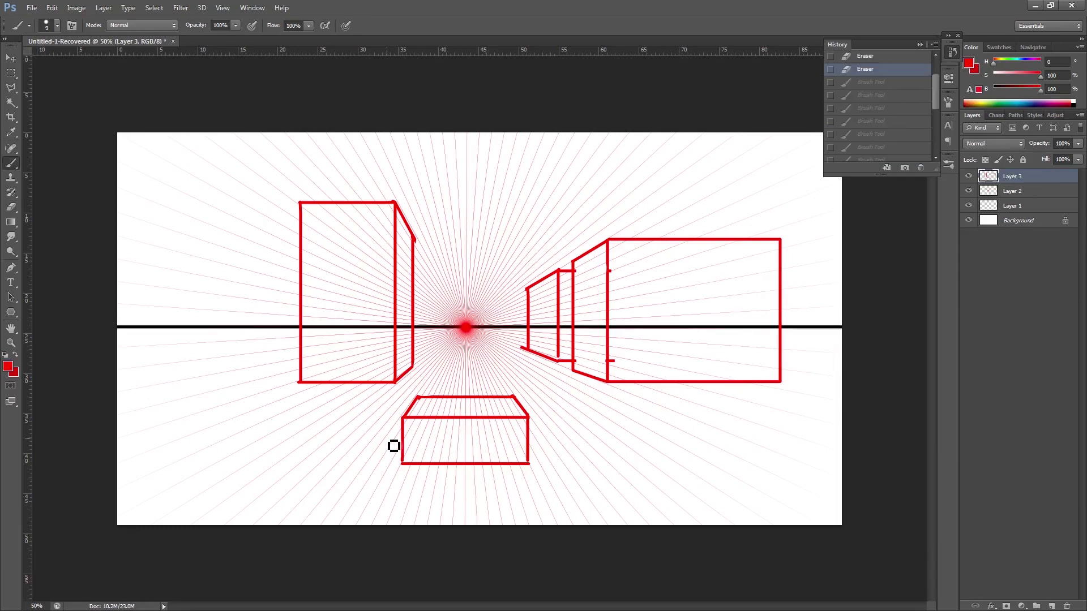
left_click_drag(382, 443, 547, 443)
left_click_drag(586, 497, 343, 498)
left_click(382, 443, "shift")
left_click_drag(547, 444, 586, 498)
left_click_drag(587, 498, 587, 517)
key("e")
left_click_drag(403, 456, 510, 465)
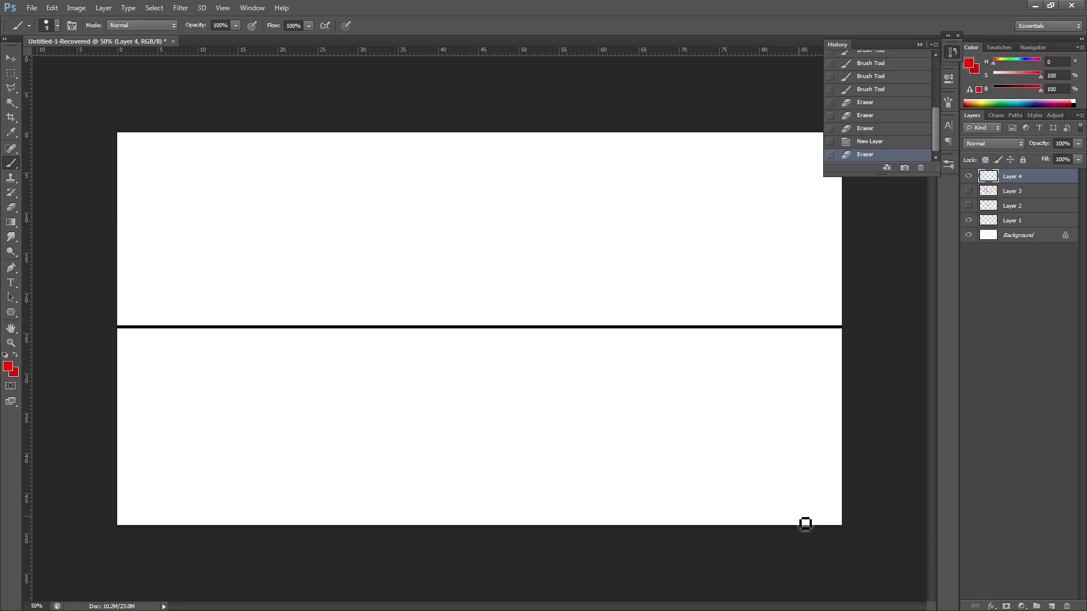
Zoom out and widen the canvas on both sides with the Crop tool.
left_click(11, 342)
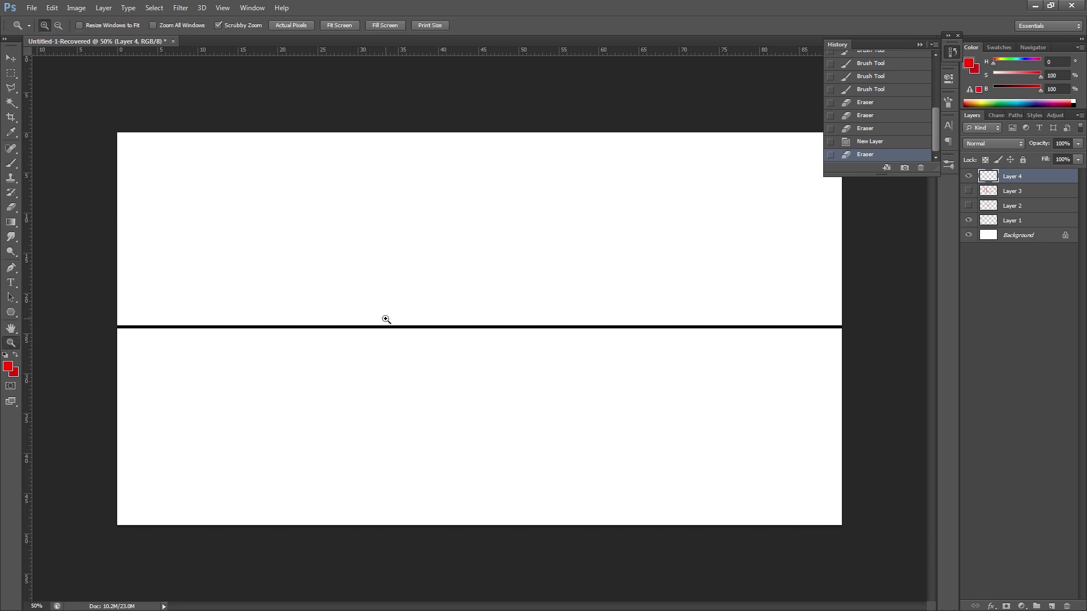
left_click_drag(383, 318, 362, 342)
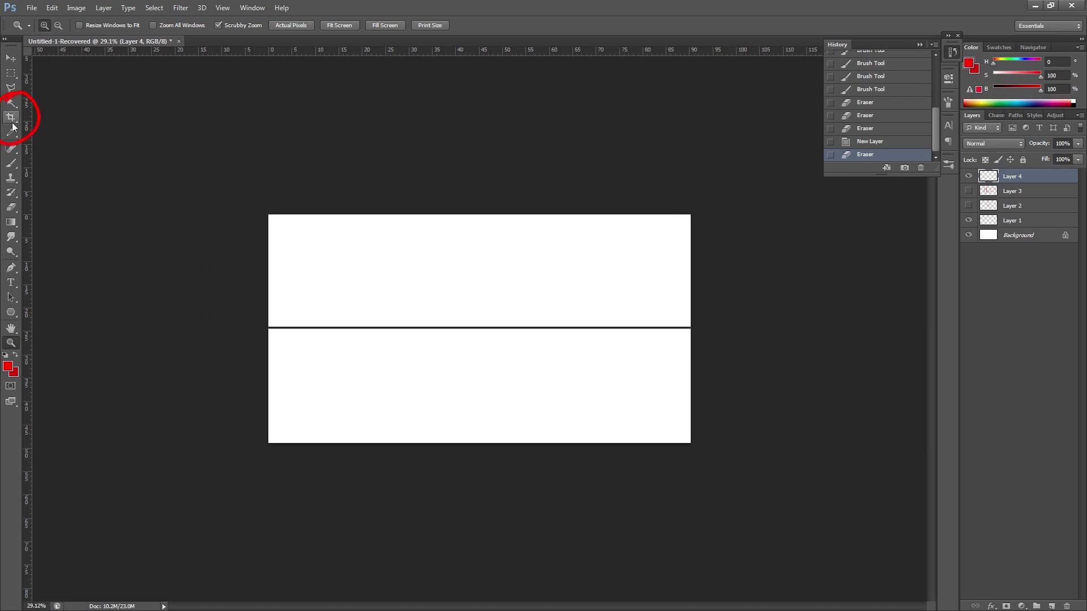
key("c")
left_click_drag(693, 330, 777, 329)
left_click_drag(182, 330, 62, 329)
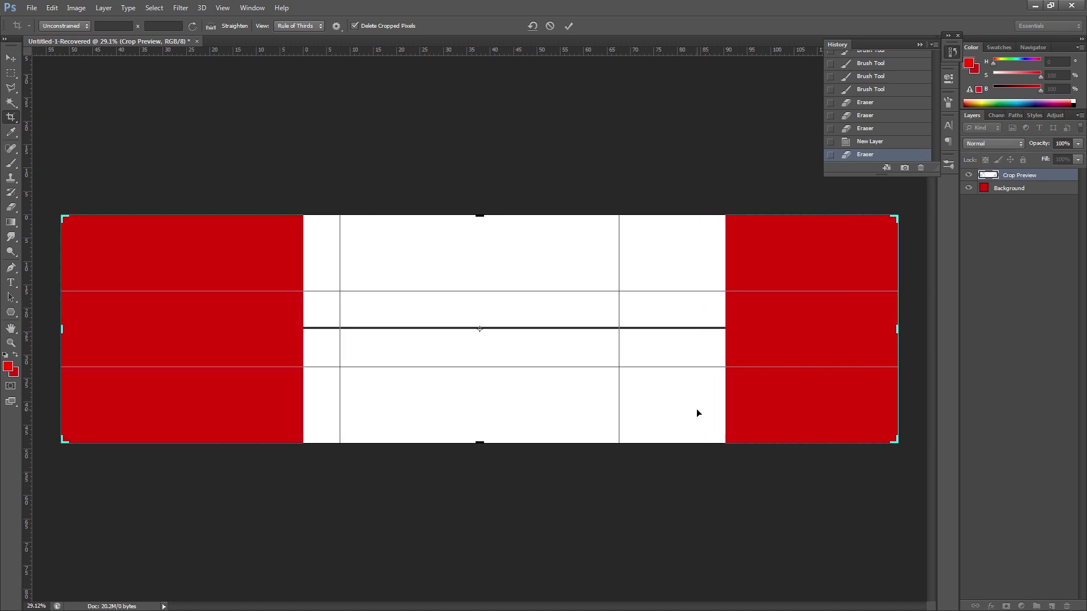
key("Return")
Extend the black horizon line across the widened canvas to both edges.
key("b")
left_click(725, 328, "alt")
left_click_drag(725, 328, 889, 346)
left_click_drag(724, 328, 16, 342)
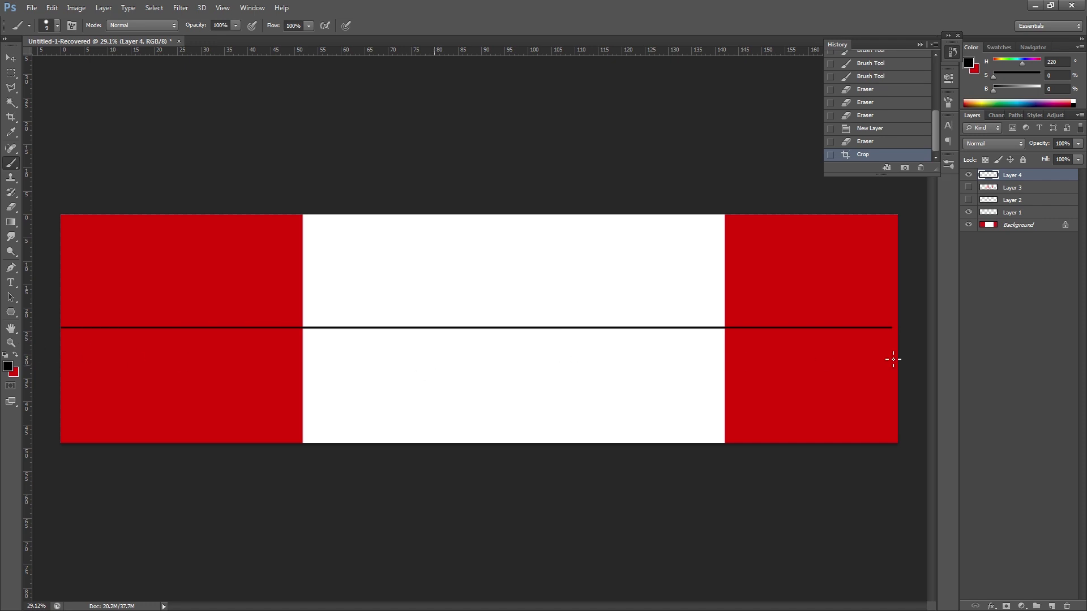
left_click_drag(893, 359, 966, 363)
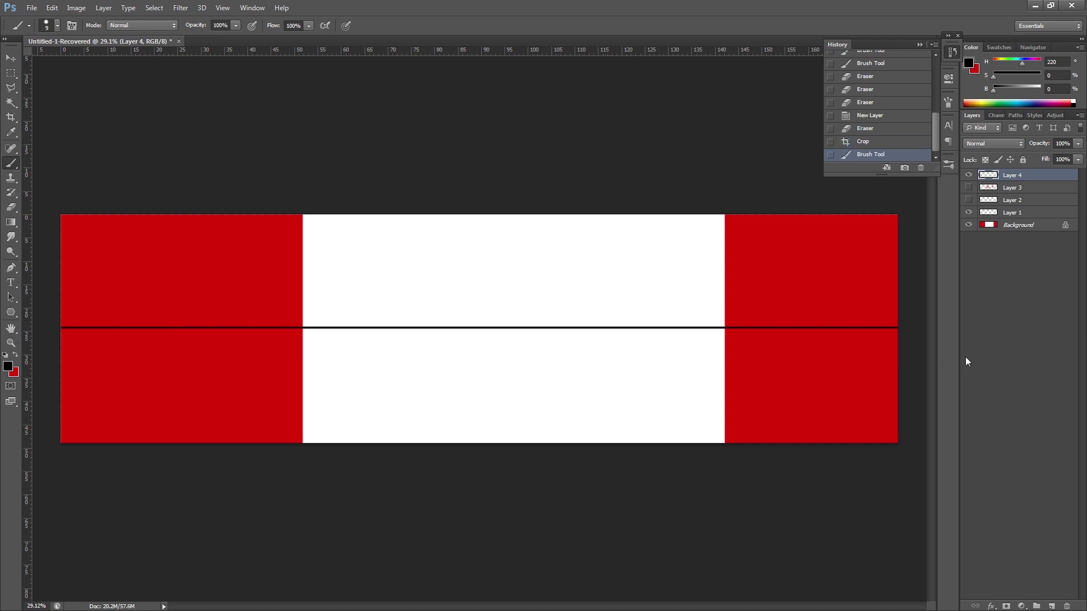
Switch to blue and draw polygon line bursts from right and left vanishing points.
left_click(8, 366)
left_click(748, 389)
left_click(889, 358)
key("u")
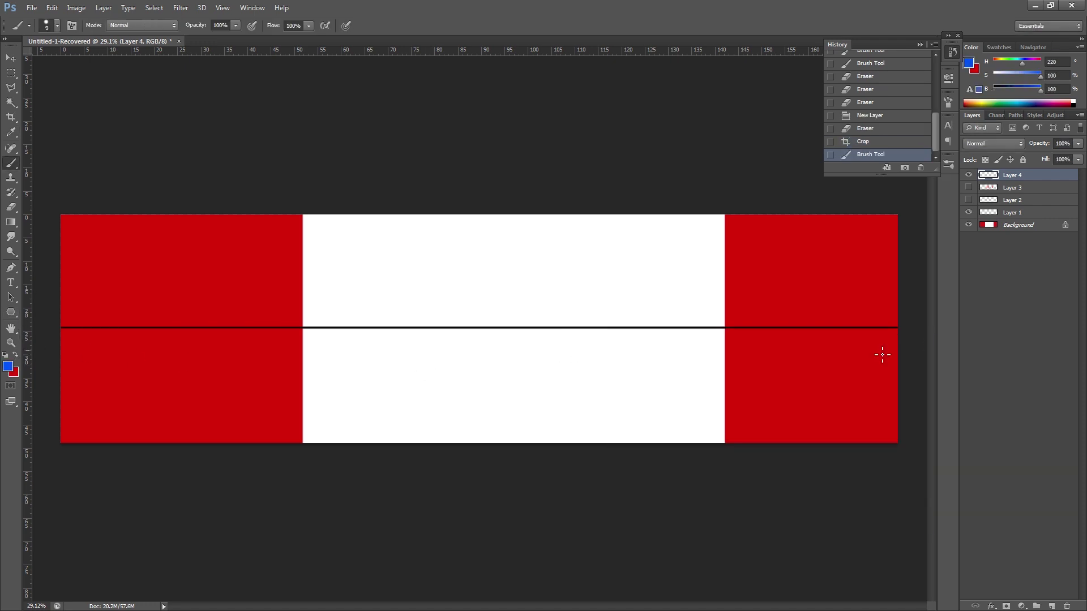
key("shift+u")
left_click_drag(835, 328, 277, 498)
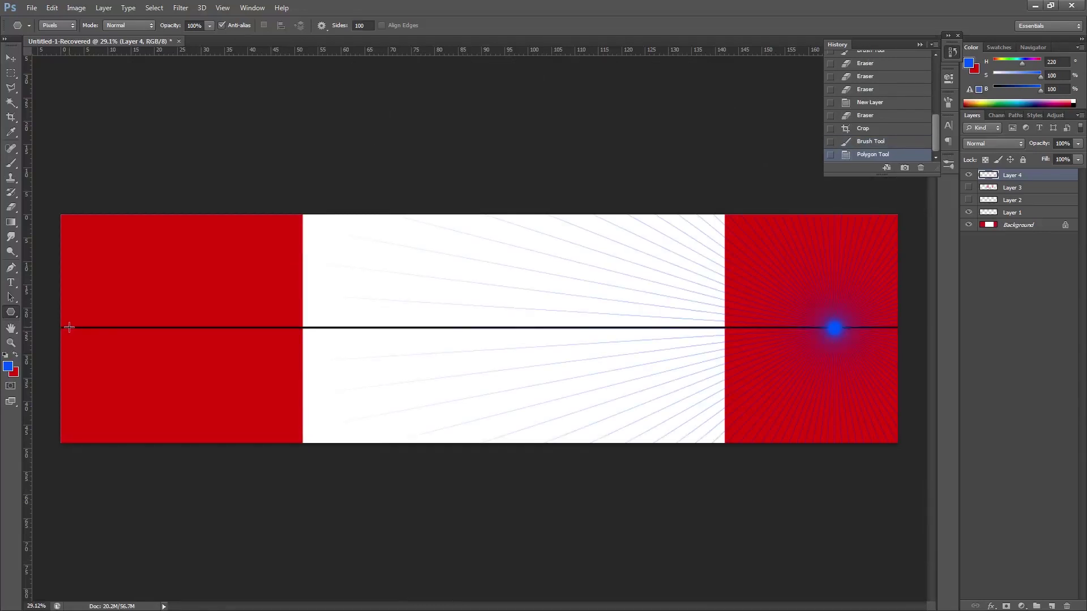
left_click_drag(68, 328, 706, 478)
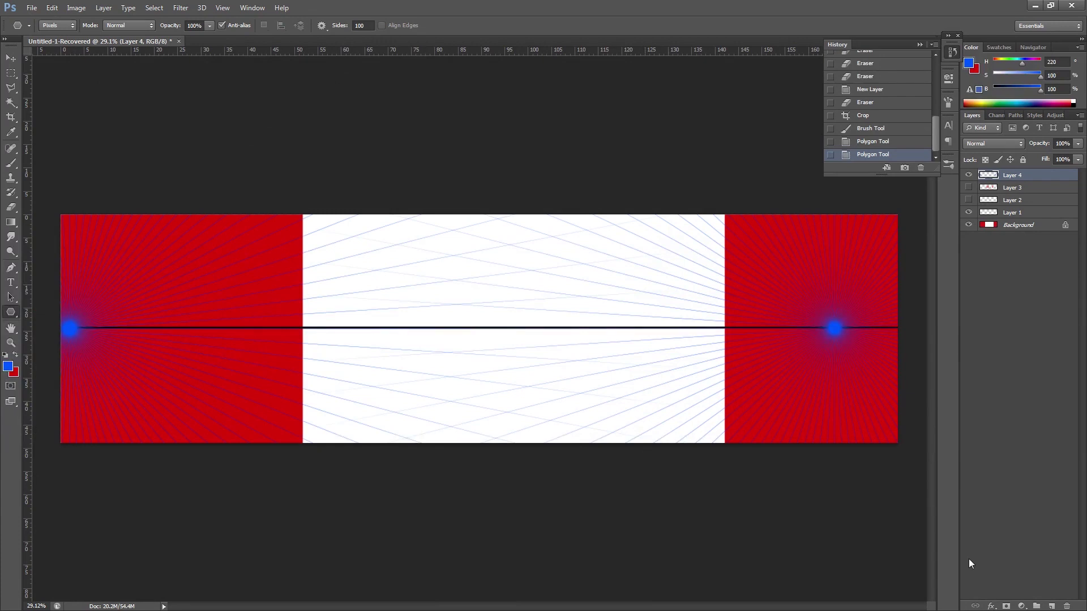
Pull the crop edges in to frame the white central strip.
left_click(11, 118)
left_click_drag(896, 329, 724, 333)
left_click_drag(150, 339, 260, 361)
Apply the crop and zoom to fit the cropped grid in view.
key("Return")
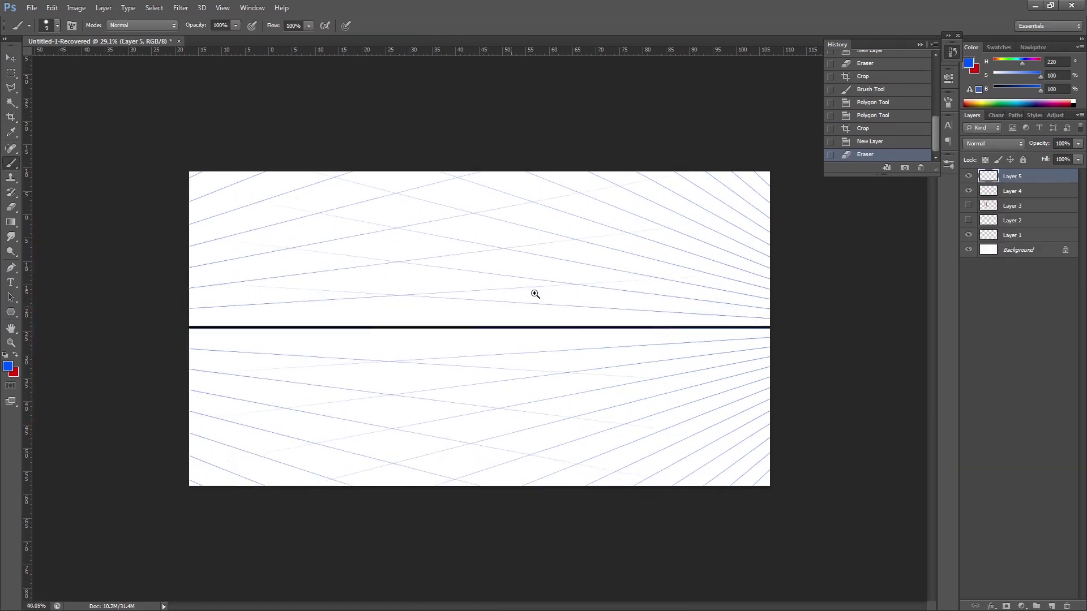
left_click(535, 294)
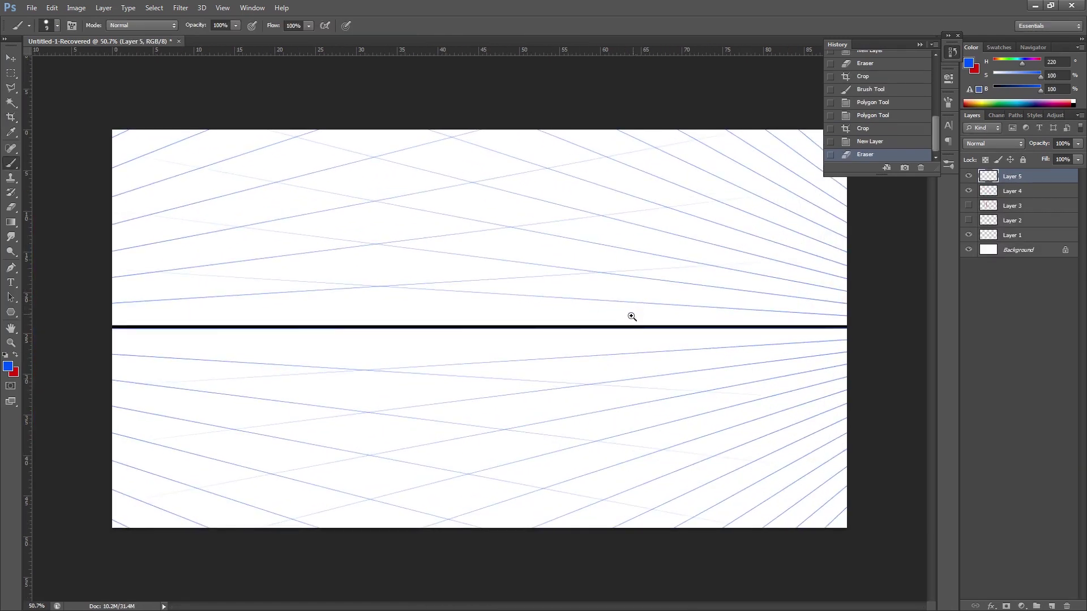
left_click_drag(633, 315, 626, 335)
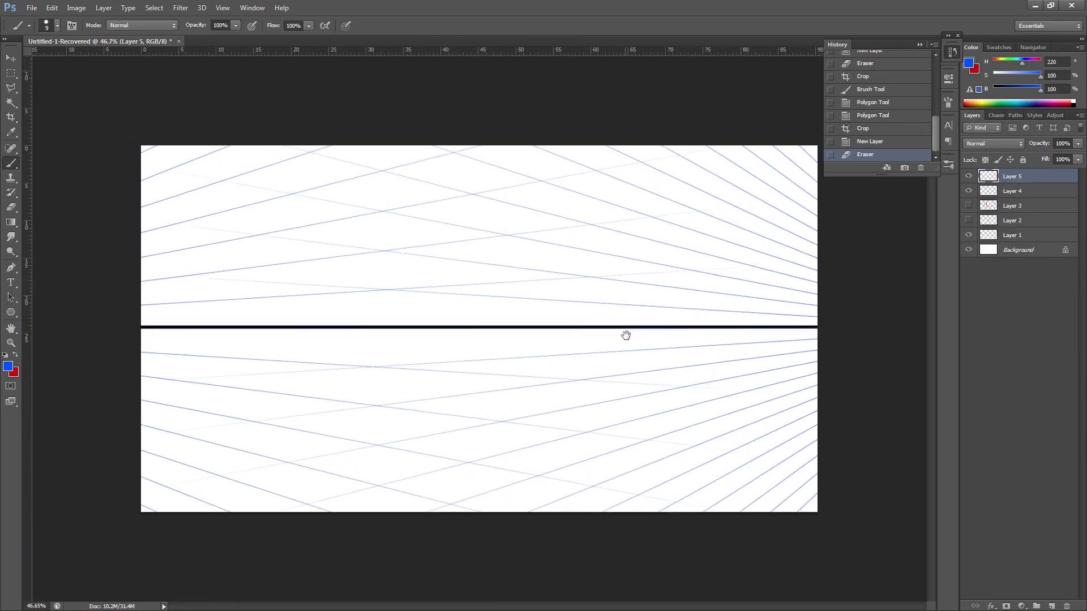
Outline the main building: tall front corner with roof edges sloping left and right to the horizon.
left_click(542, 181)
left_click(543, 266, "shift")
left_click(543, 328, "shift")
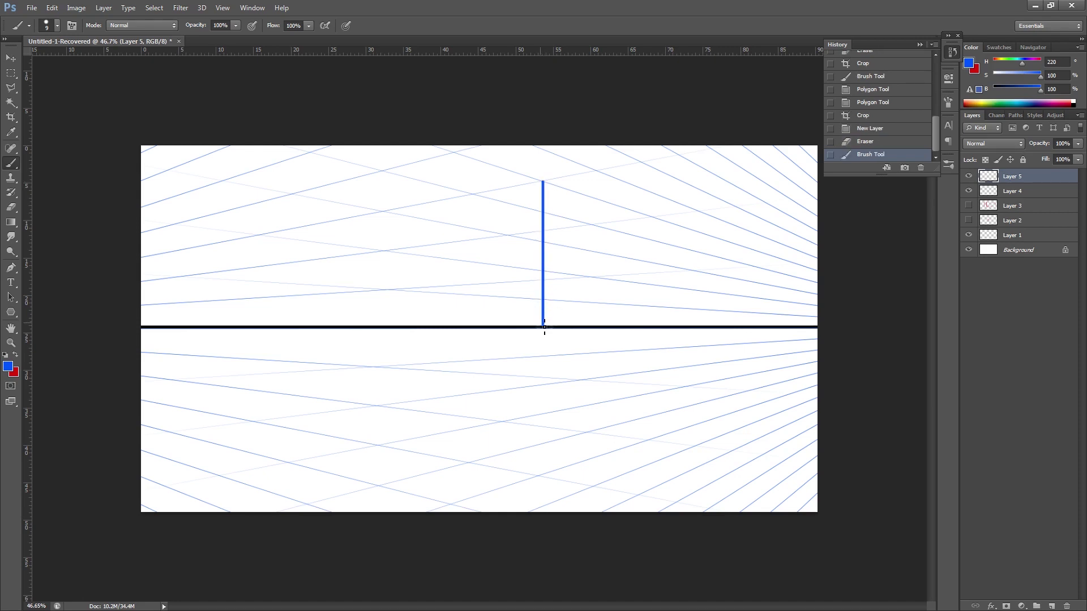
left_click(543, 182)
left_click(389, 208, "shift")
left_click(383, 327, "shift")
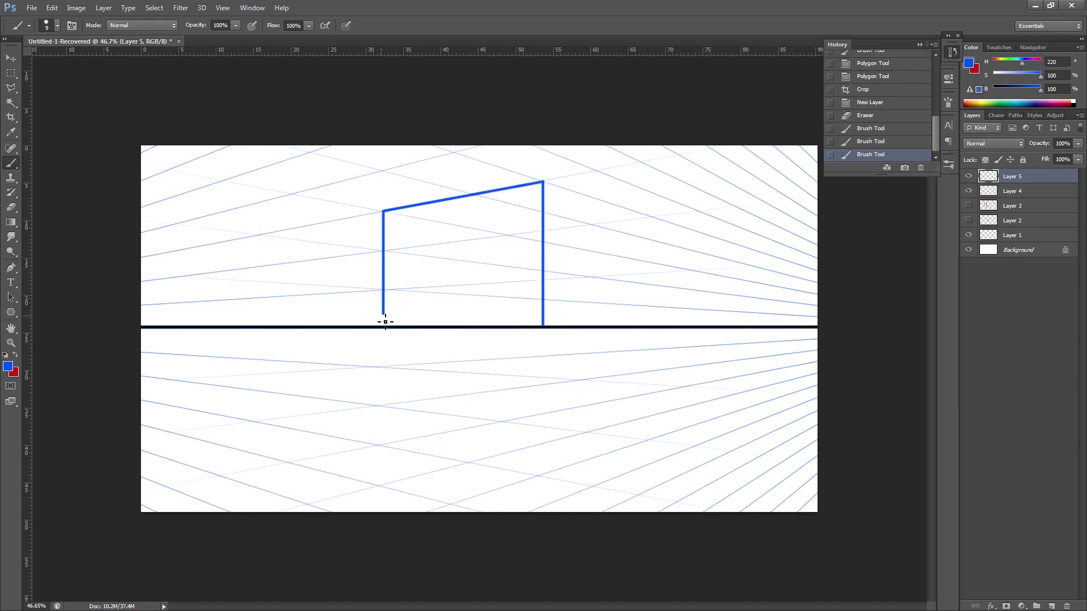
left_click(543, 182)
left_click(624, 207, "shift")
left_click(624, 309, "shift")
left_click(624, 326, "shift")
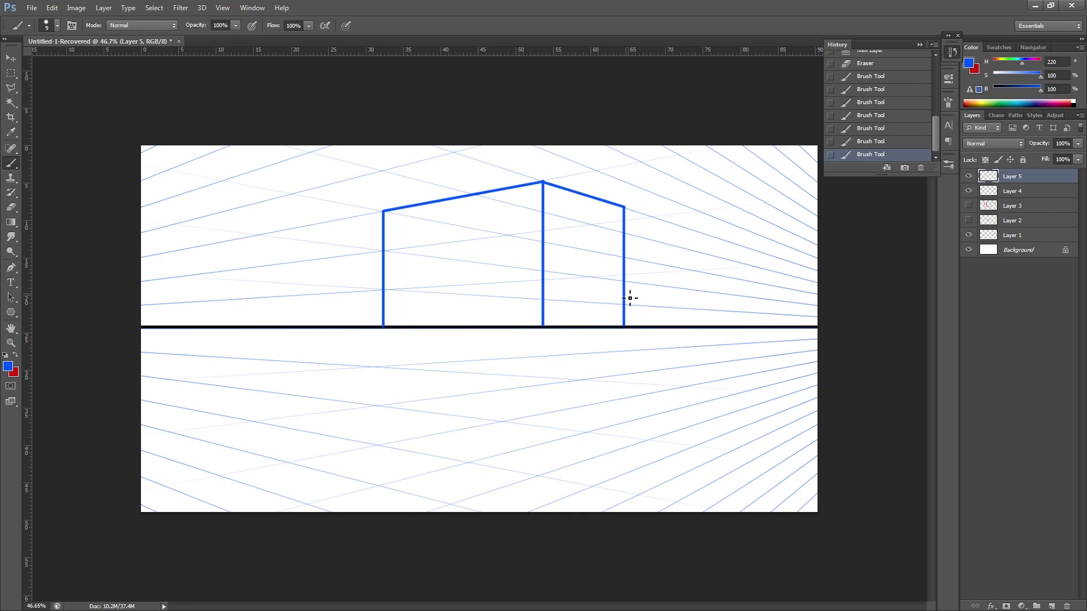
Sketch a smaller building to the right of the main one, undoing the last strokes.
left_click(644, 327)
left_click(643, 261, "shift")
left_click(643, 216, "shift")
left_click(720, 238, "shift")
left_click(721, 261, "shift")
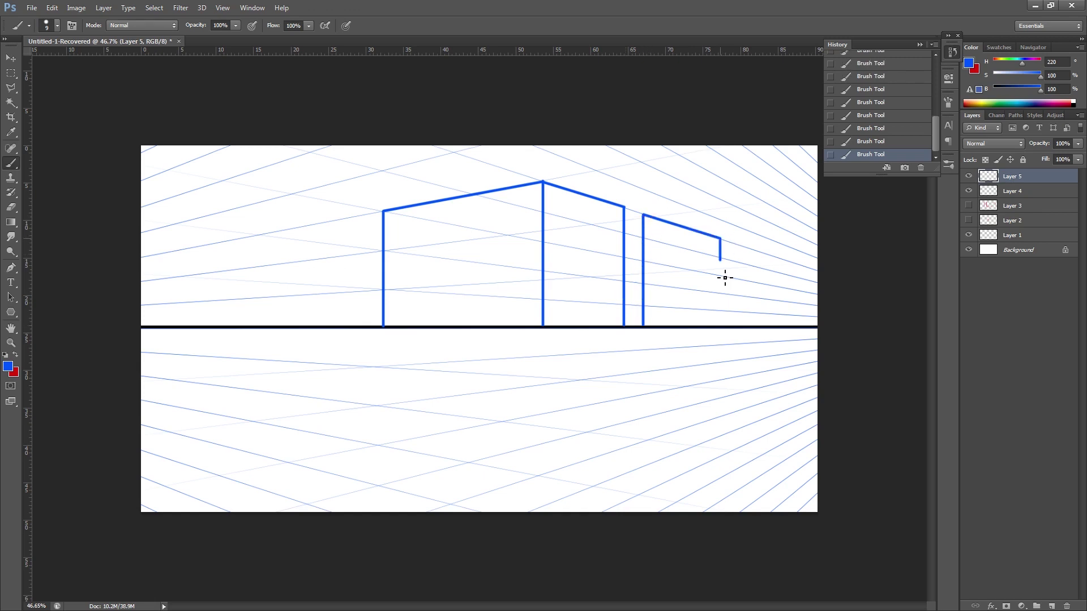
left_click(720, 327, "shift")
key("ctrl+alt+z")
key("ctrl+alt+z")
key("ctrl+alt+z")
key("ctrl+alt+z")
key("ctrl+alt+z")
key("ctrl+alt+z")
Redraw the smaller building's walls and sloping roof and join it to the main roof.
left_click(653, 217)
left_click(653, 326, "shift")
left_click(653, 217)
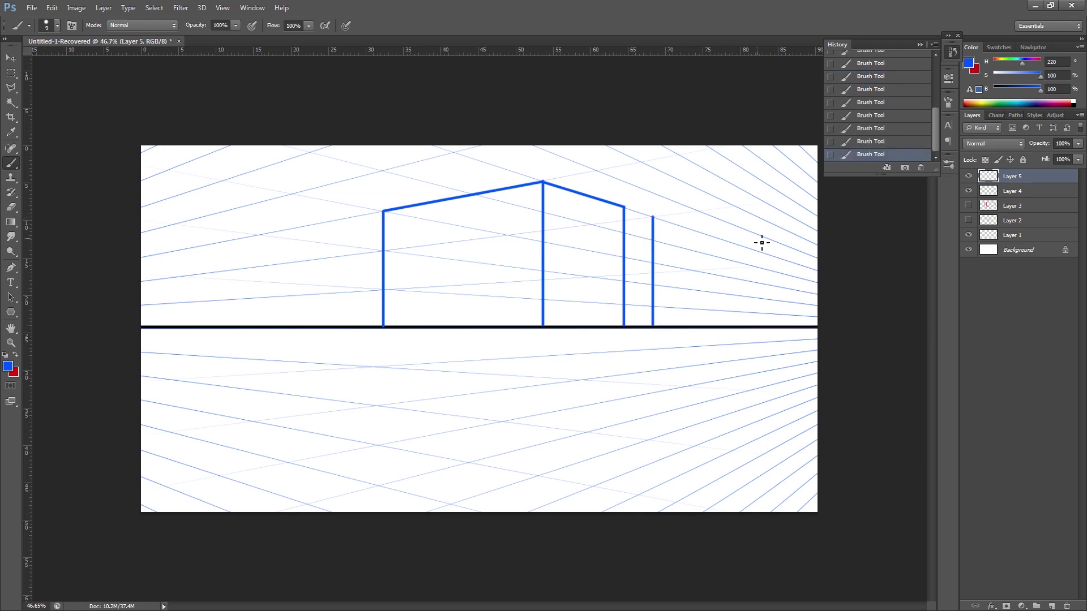
left_click(737, 244, "shift")
left_click(735, 327, "shift")
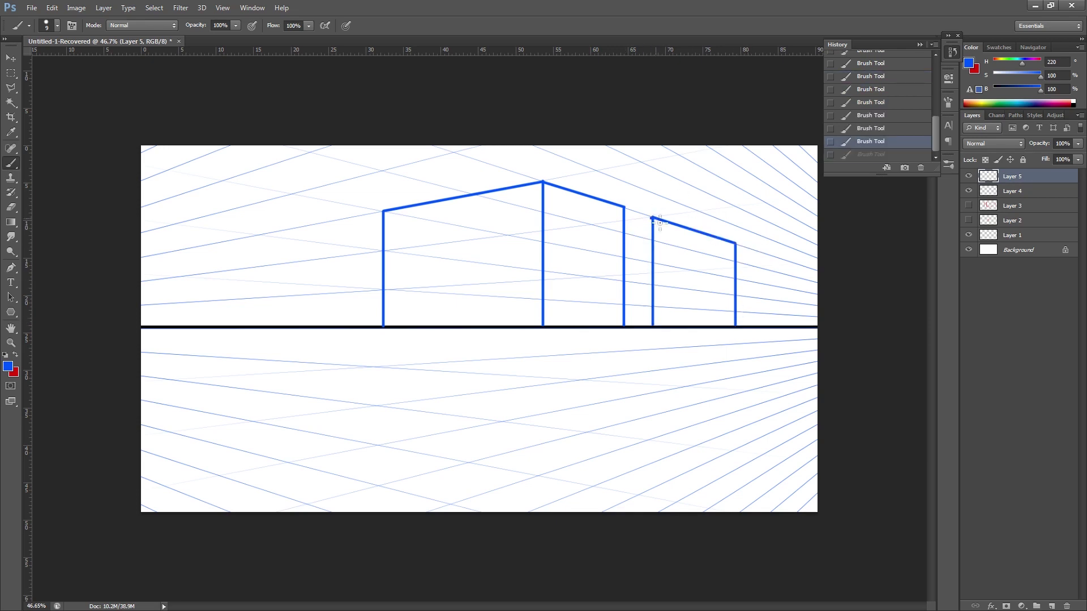
left_click(624, 221)
left_click(652, 218, "shift")
Add a vertical wall line left of the main building down to the horizon.
left_click(356, 327)
left_click(355, 220, "shift")
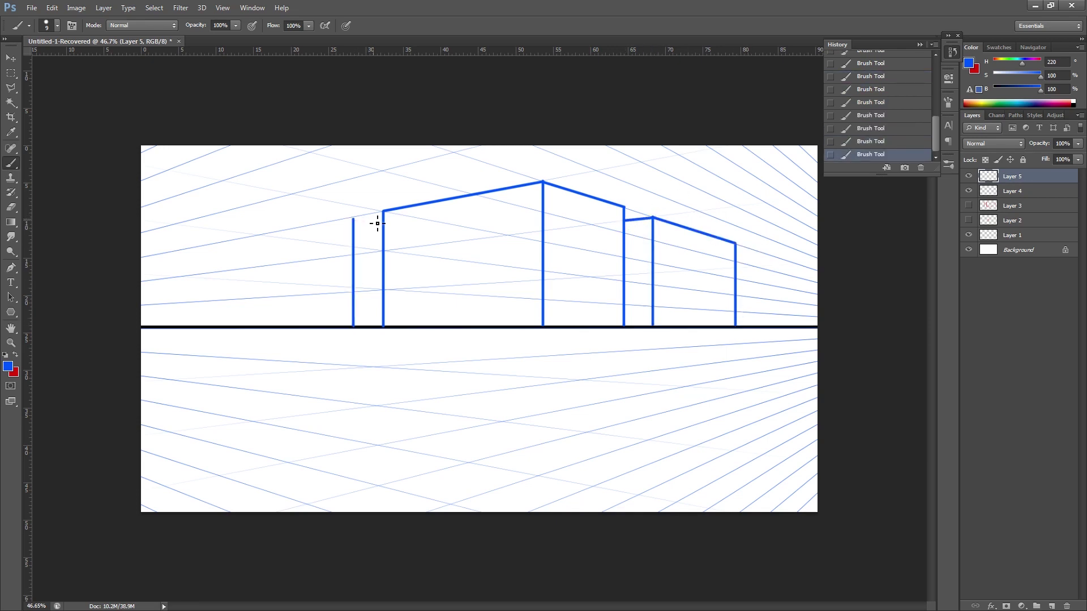
key("ctrl+alt+z")
left_click(354, 218, "shift")
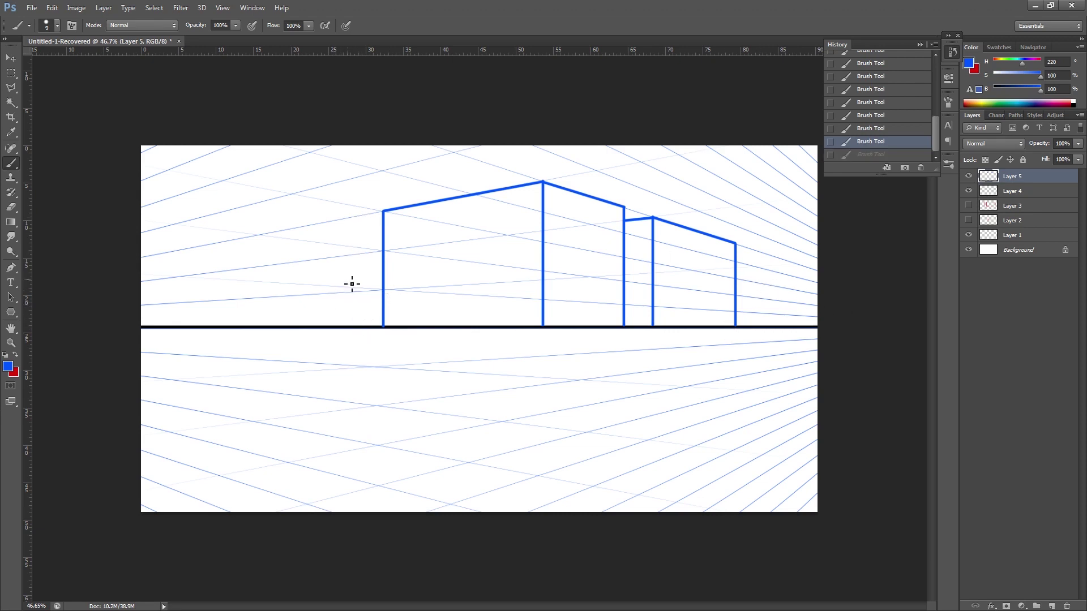
Outline a new left building with a tall corner and roof sloping both ways.
left_click_drag(311, 154, 311, 326)
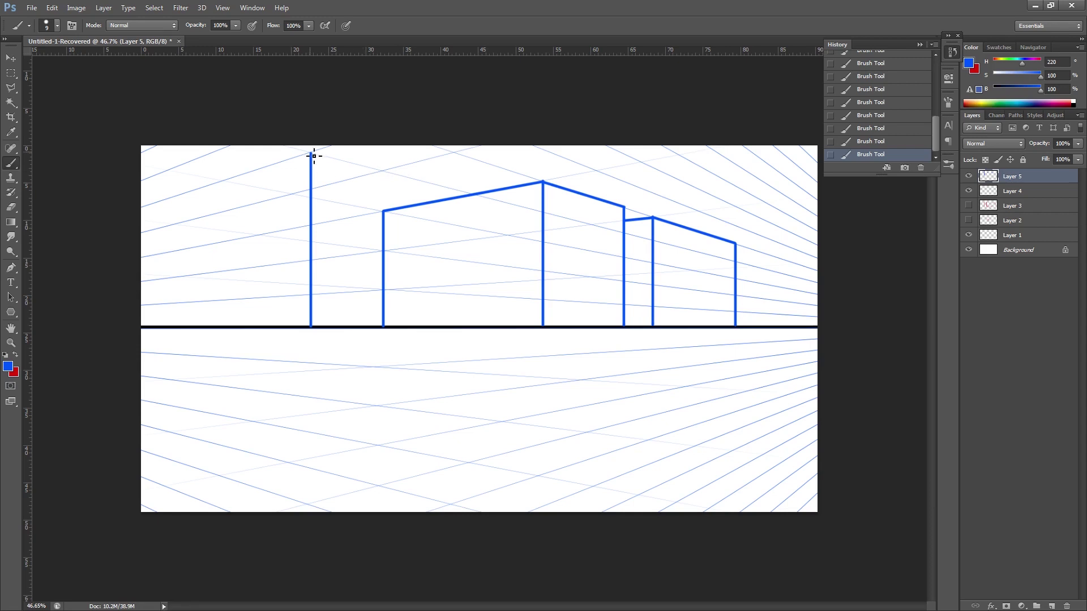
left_click(225, 187, "shift")
left_click(224, 326, "shift")
key("ctrl+alt+z")
key("ctrl+alt+z")
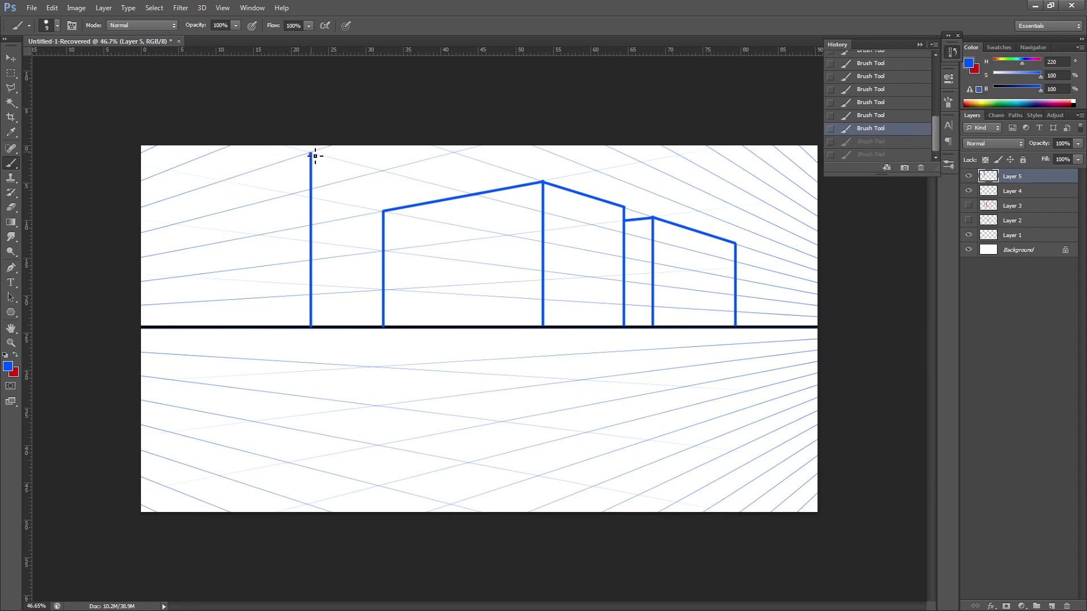
left_click(310, 154)
left_click(241, 175, "shift")
left_click(222, 181, "shift")
left_click(221, 326, "shift")
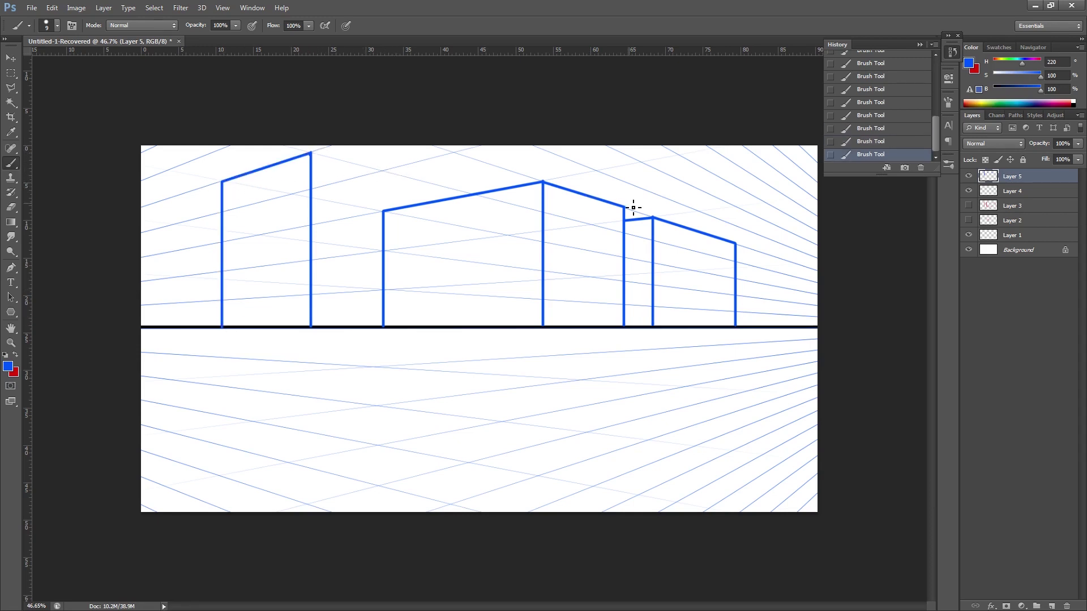
left_click(411, 179, "shift")
left_click(410, 205, "shift")
Undo the last step and draw a blue four-sided floor shape below the horizon.
key("ctrl+alt+z")
key("ctrl+alt+z")
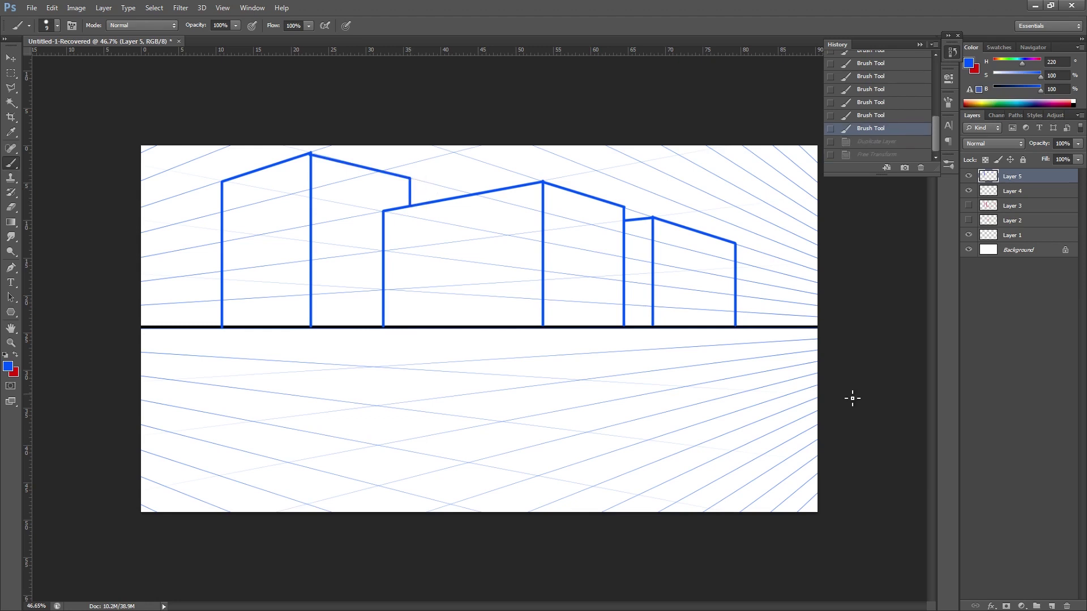
left_click(377, 406)
left_click(383, 401)
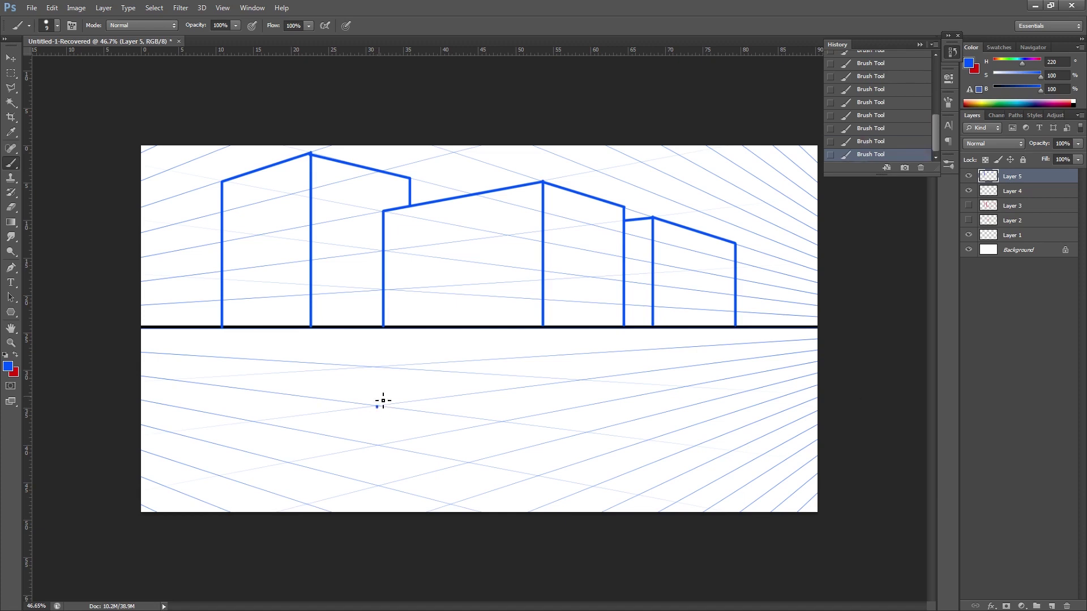
left_click(579, 381, "shift")
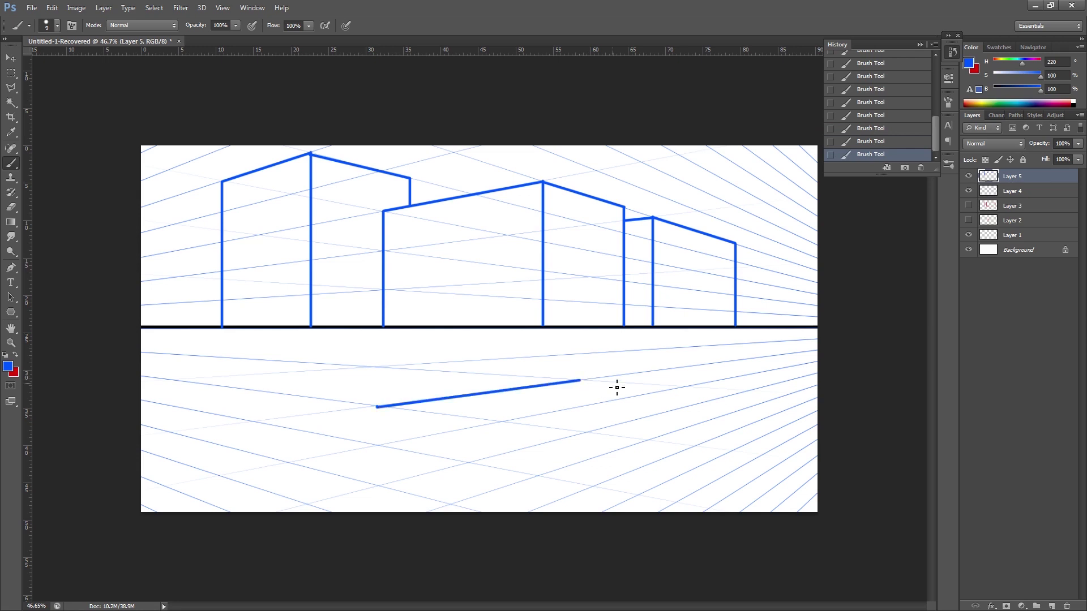
left_click(684, 387, "shift")
left_click(503, 421, "shift")
left_click(383, 408, "shift")
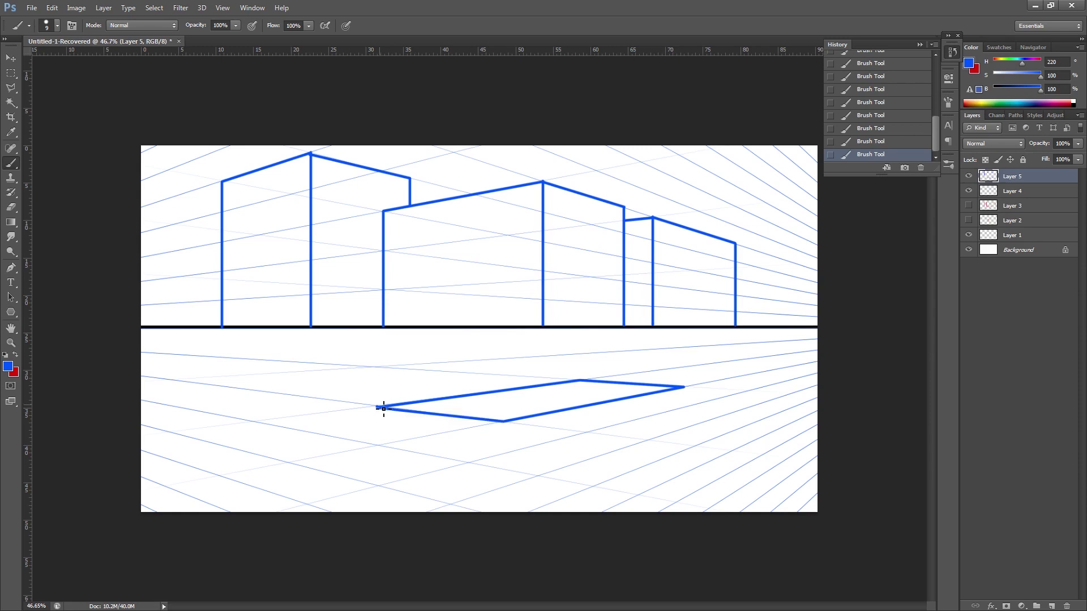
Raise vertical edges from the floor shape's front, left and right corners.
left_click_drag(504, 421, 504, 338)
left_click_drag(383, 409, 391, 307)
left_click_drag(689, 386, 701, 310)
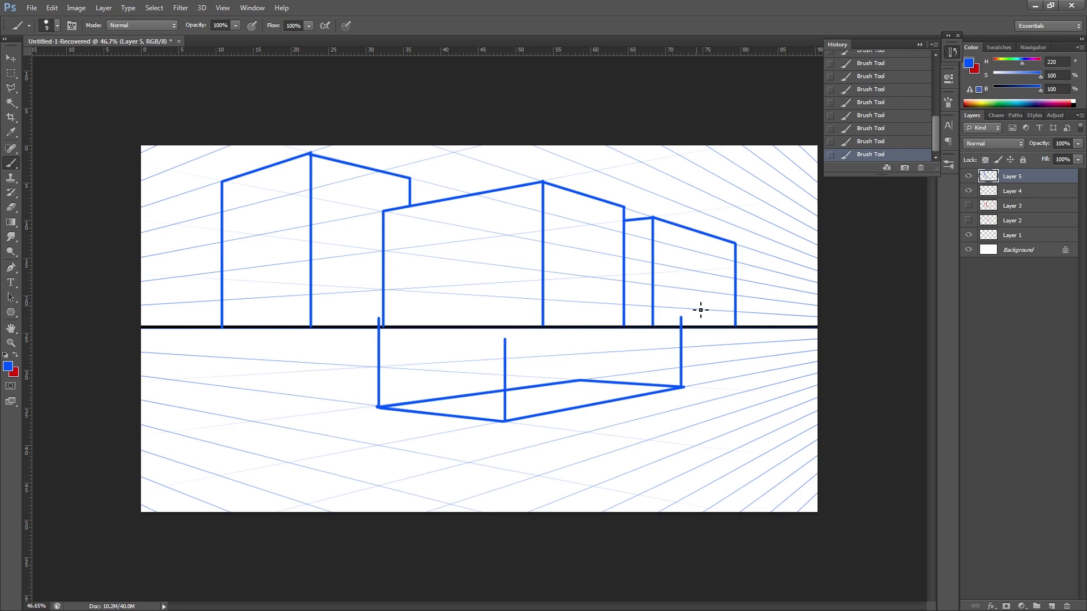
Step back through Brush Tool history to erase the blue box's verticals, floor edges and last dot.
left_click(912, 142)
left_click(908, 129)
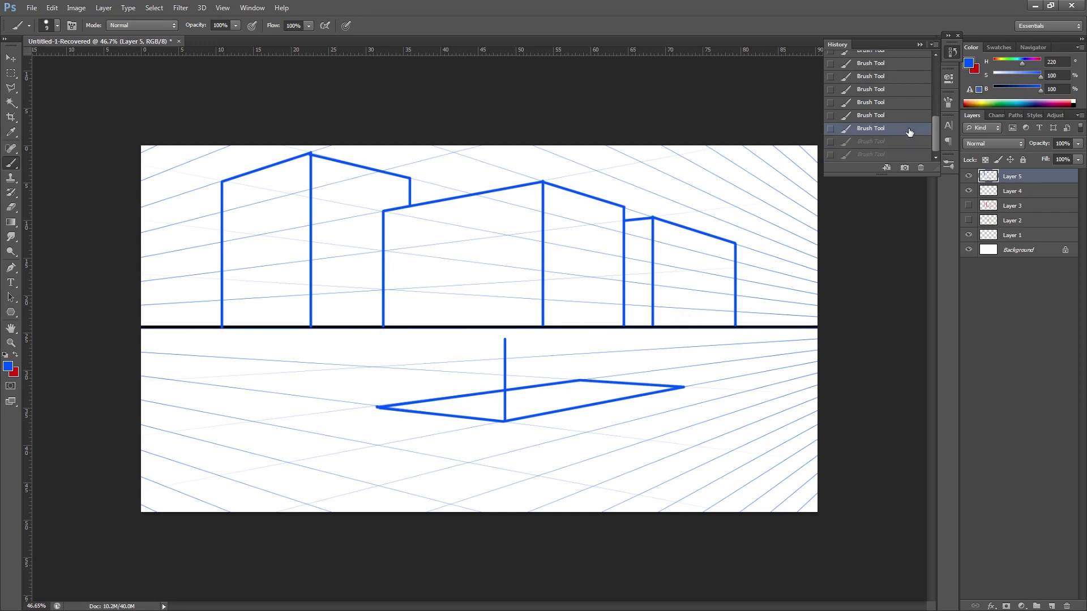
left_click(907, 115)
left_click(905, 103)
left_click(903, 90)
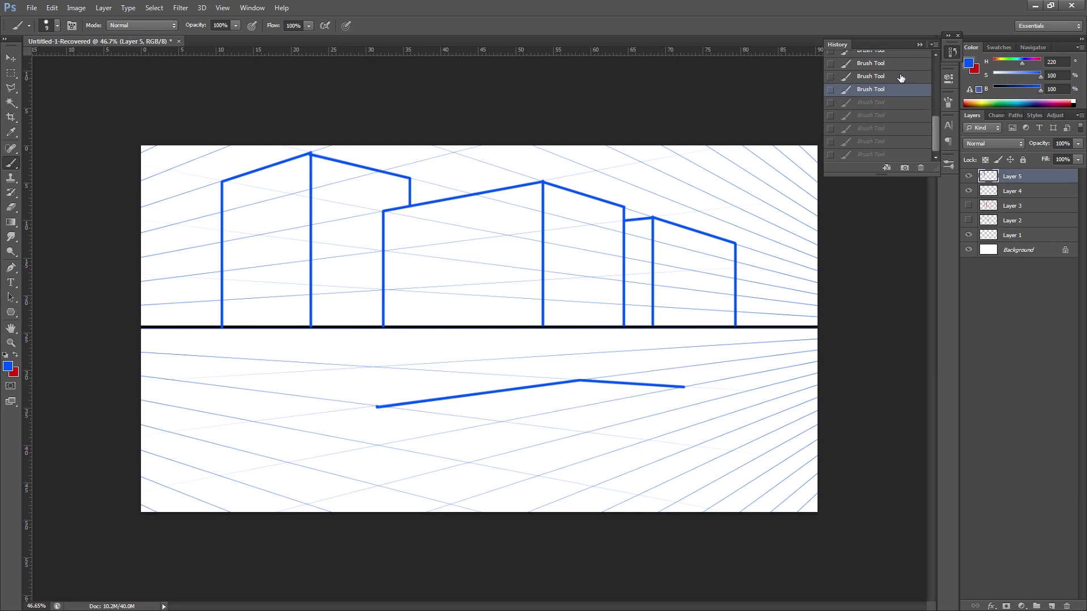
left_click(901, 76)
left_click(900, 63)
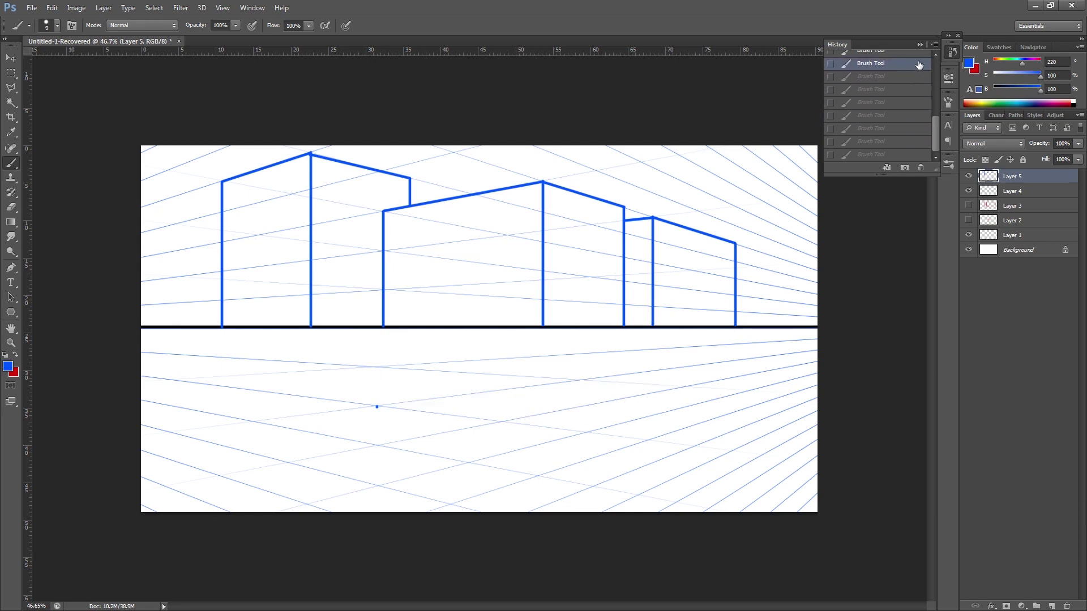
left_click(911, 53)
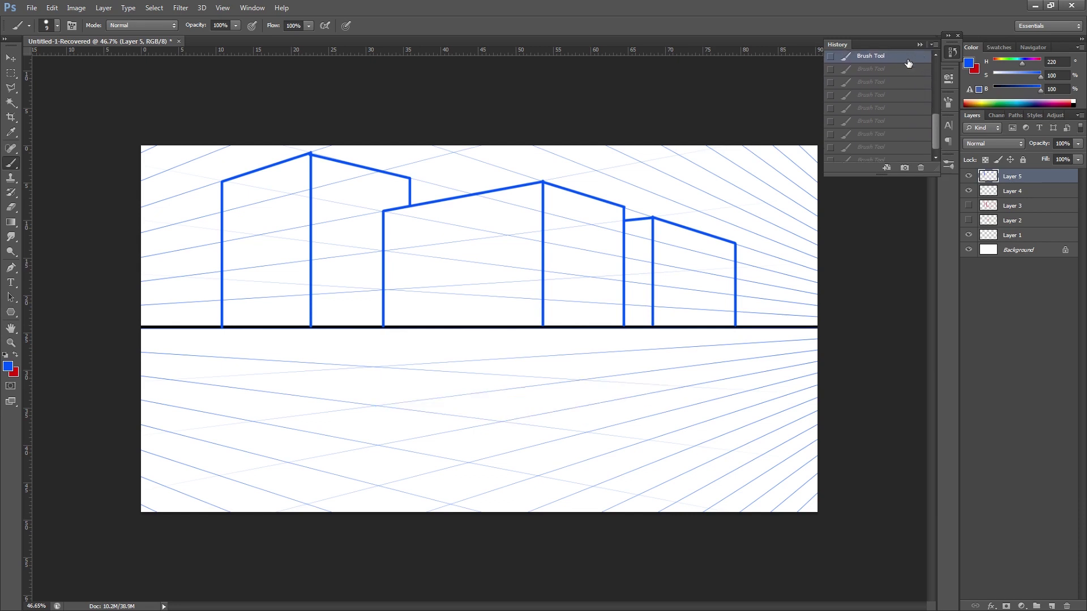